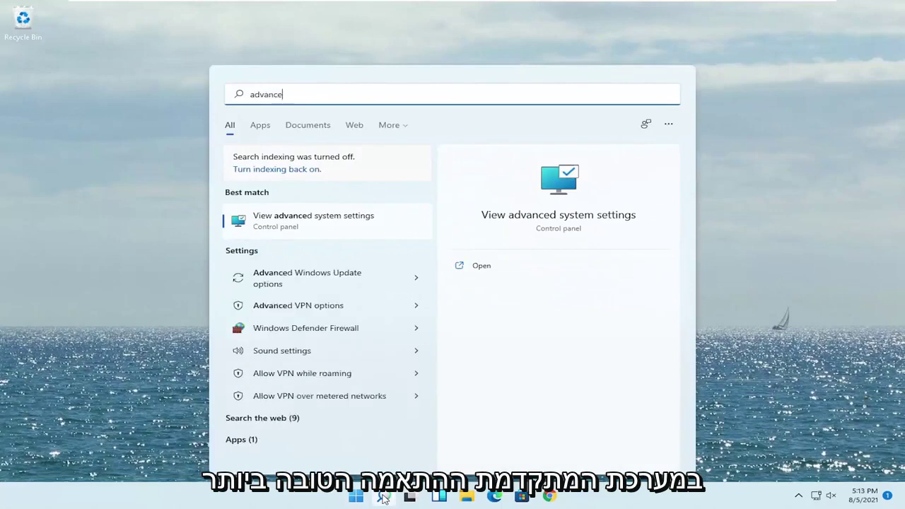
Open the advanced system settings and bring up the device installation settings from the hardware options.
{"action": "left_click", "coordinate": [305, 224]}
{"action": "left_click_drag", "start_coordinate": [174, 36], "coordinate": [442, 107]}
{"action": "left_click", "coordinate": [393, 130]}
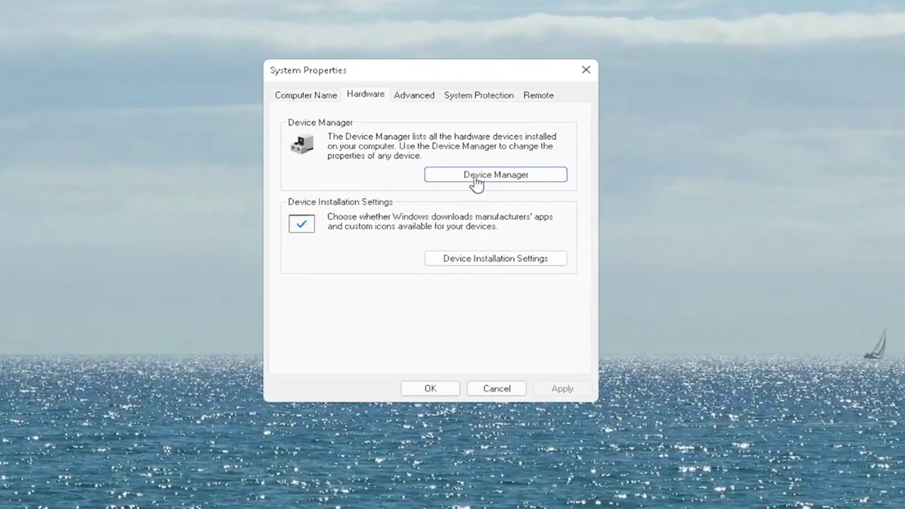
{"action": "left_click", "coordinate": [492, 258]}
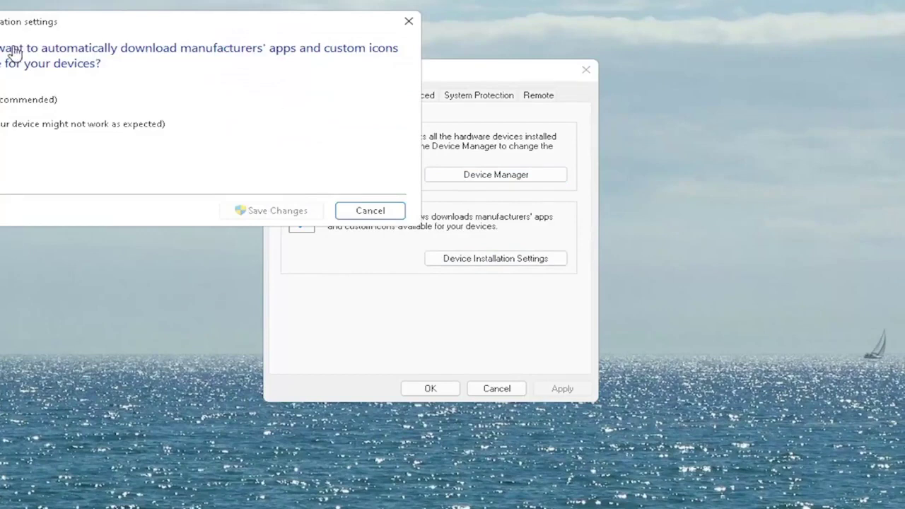
Set automatic download of manufacturers' apps and custom icons to Yes (recommended), save the change and close System Properties.
{"action": "left_click_drag", "start_coordinate": [62, 28], "coordinate": [260, 75]}
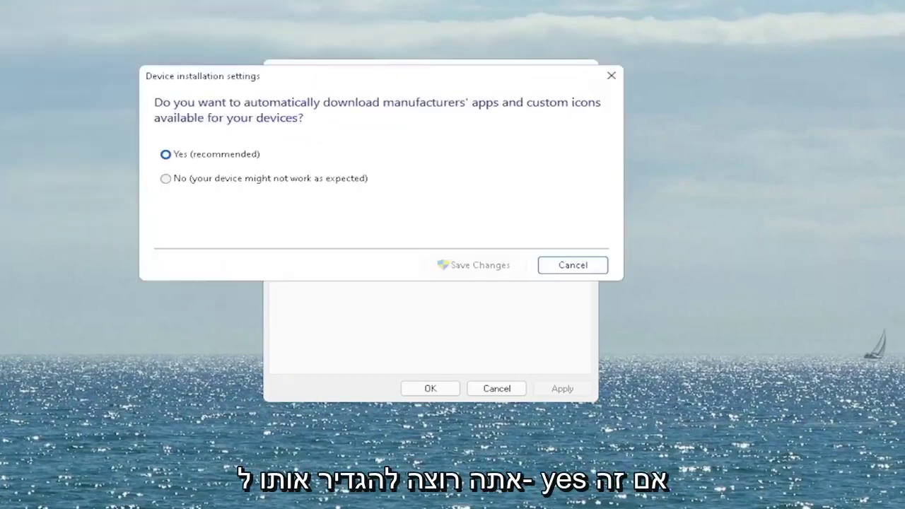
{"action": "left_click", "coordinate": [205, 155]}
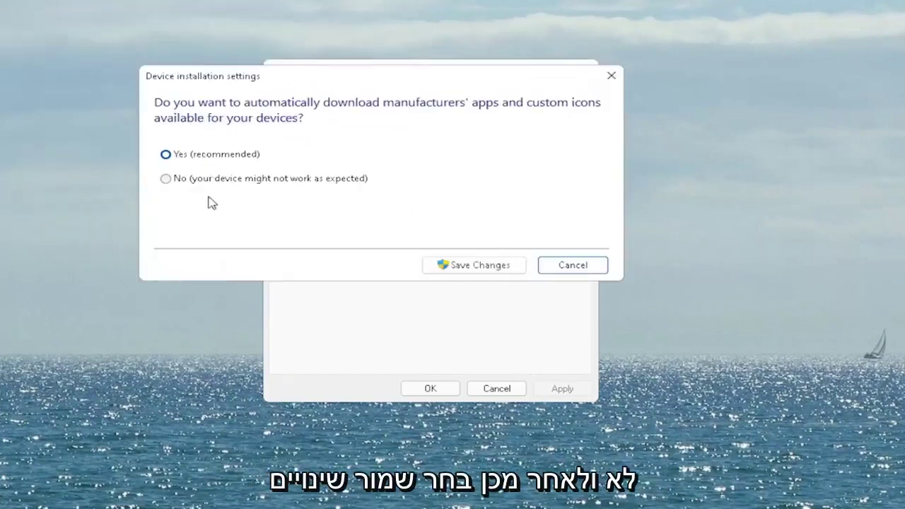
{"action": "left_click", "coordinate": [503, 265]}
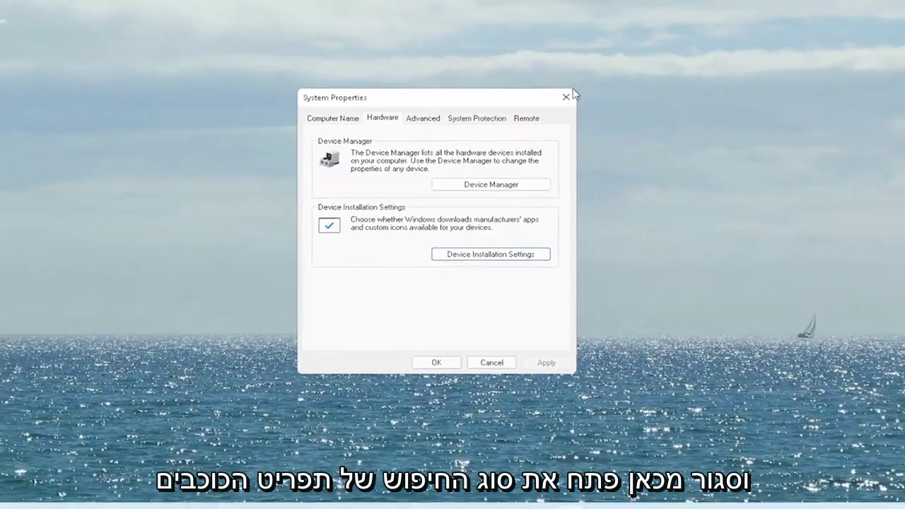
{"action": "left_click", "coordinate": [586, 70]}
Search Windows for "device manager" and open Device Manager.
{"action": "left_click", "coordinate": [383, 495]}
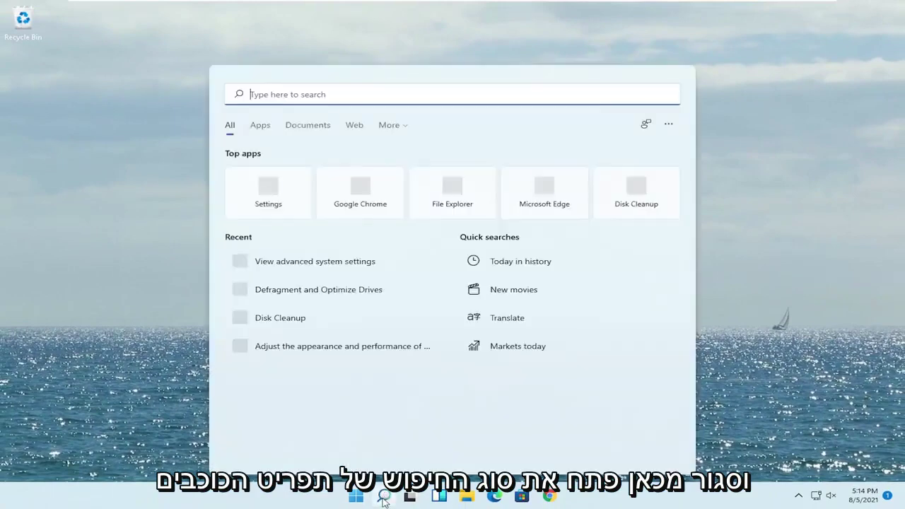
{"action": "type", "text": "device manager"}
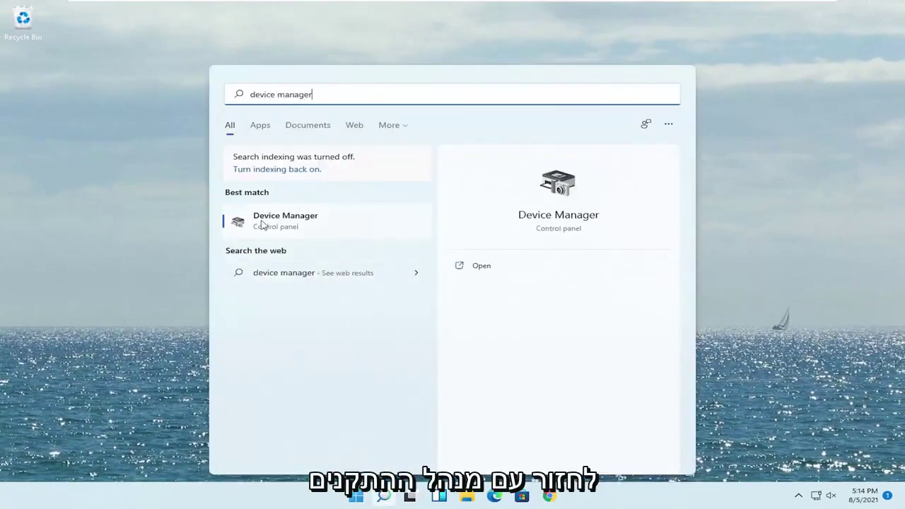
{"action": "left_click", "coordinate": [303, 224]}
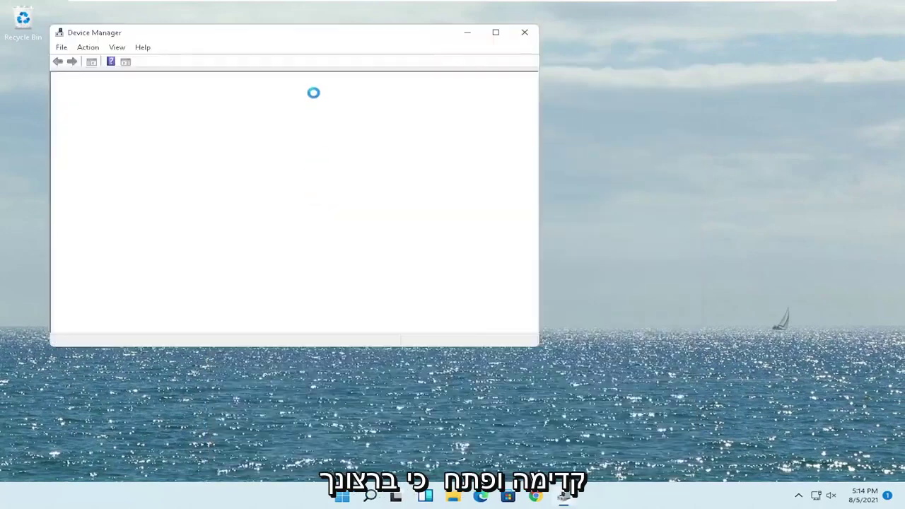
{"action": "left_click_drag", "start_coordinate": [300, 44], "coordinate": [434, 68]}
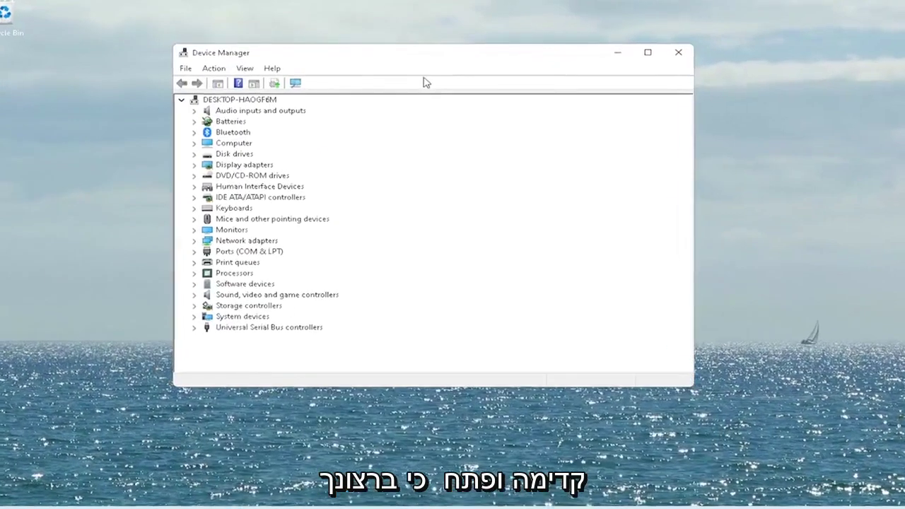
Open the driver properties of the High Definition Audio Device under Sound, video and game controllers.
{"action": "left_click", "coordinate": [251, 316]}
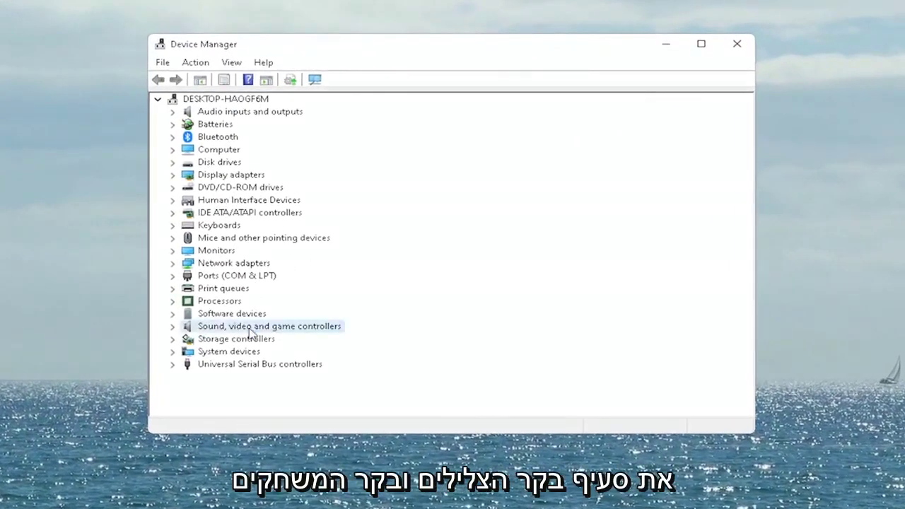
{"action": "double_click", "coordinate": [276, 331]}
{"action": "left_click", "coordinate": [254, 339]}
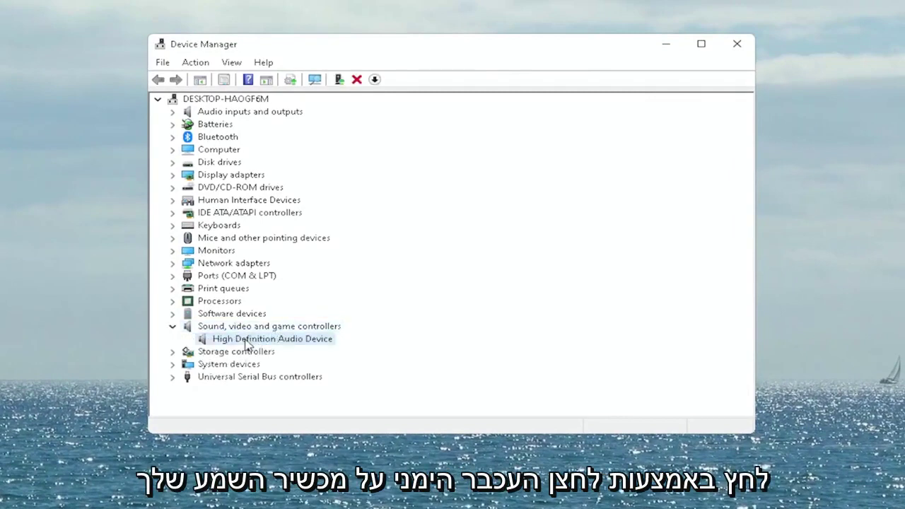
{"action": "right_click", "coordinate": [272, 338]}
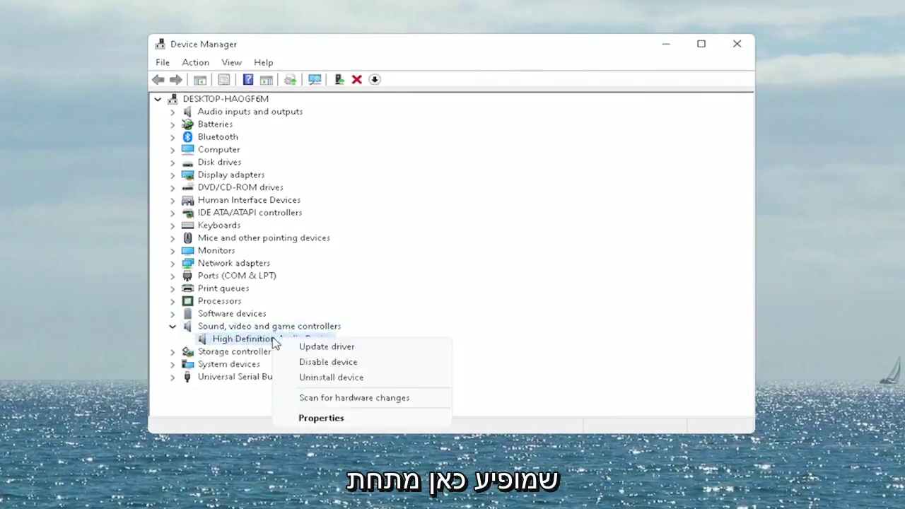
{"action": "left_click", "coordinate": [311, 420]}
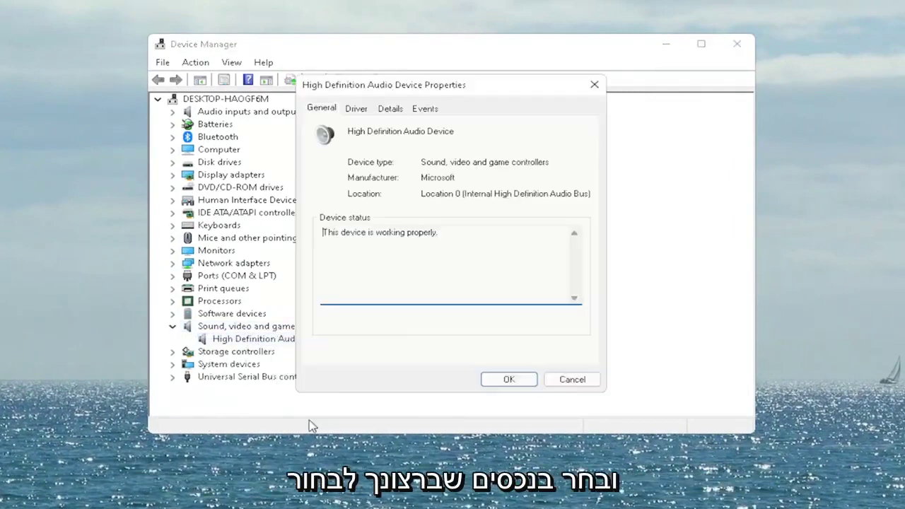
{"action": "left_click", "coordinate": [364, 112]}
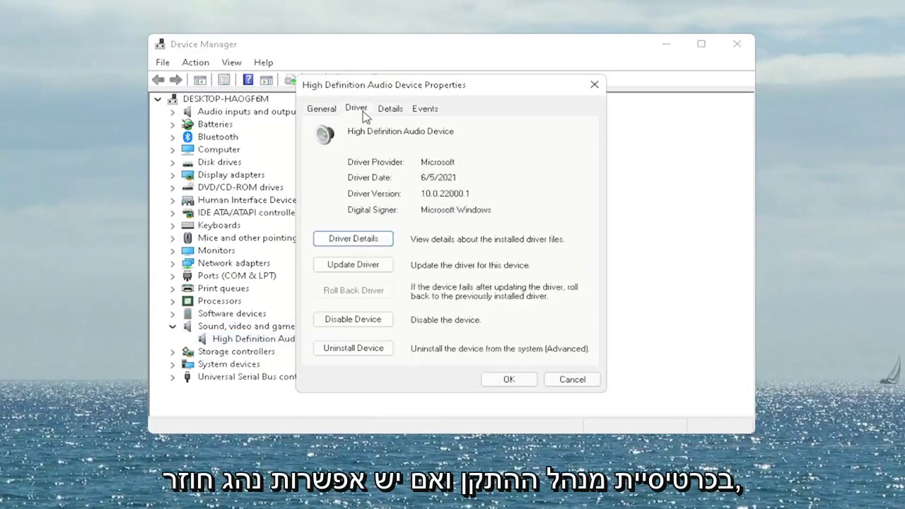
Start a manual driver update and choose High Definition Audio Device from the drivers available on the computer.
{"action": "left_click", "coordinate": [366, 268]}
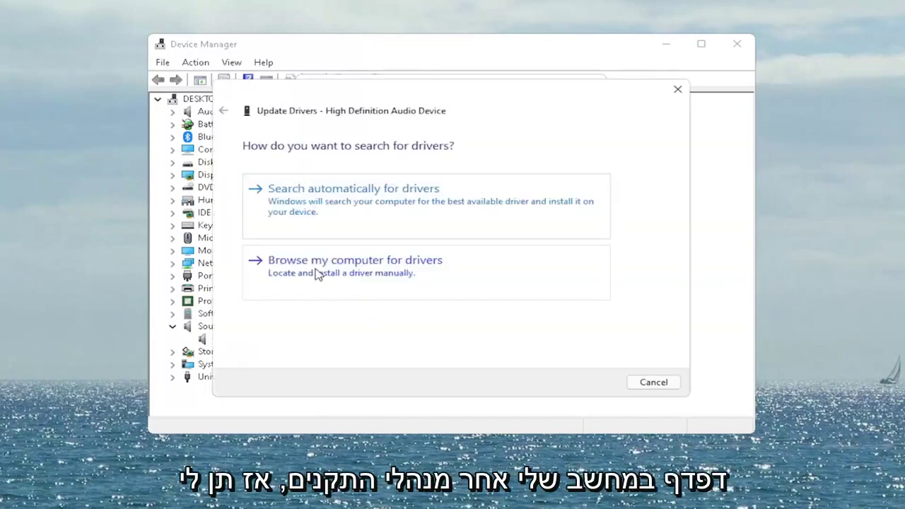
{"action": "left_click", "coordinate": [417, 265]}
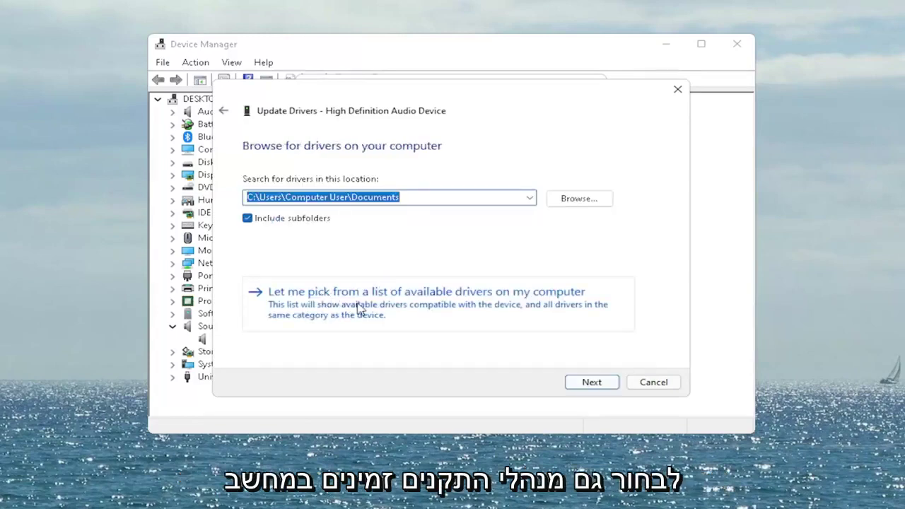
{"action": "left_click", "coordinate": [433, 318]}
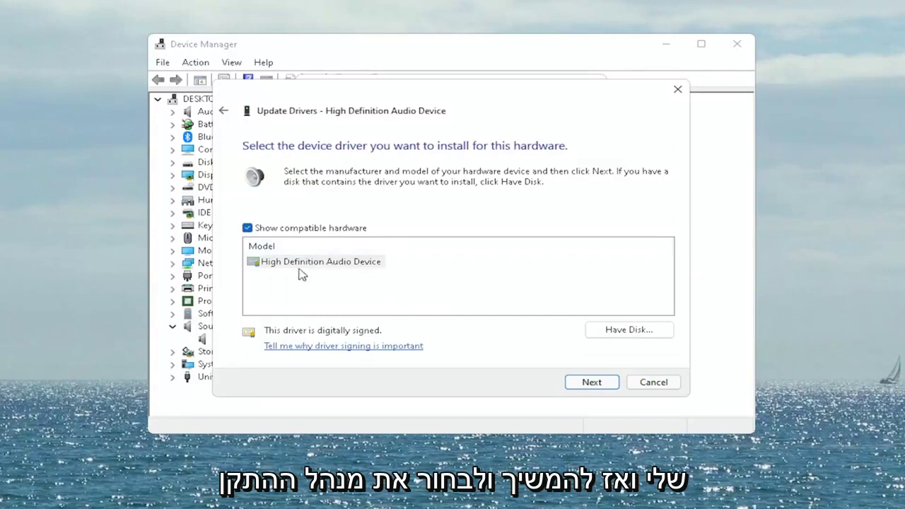
{"action": "left_click", "coordinate": [297, 262]}
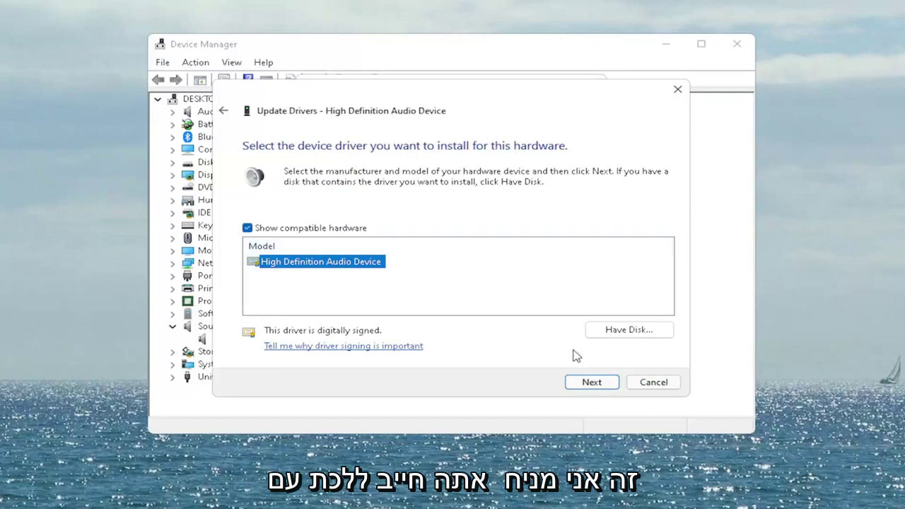
Install the selected audio driver, accepting the compatibility warning, and restart the computer to apply the change.
{"action": "left_click", "coordinate": [586, 383]}
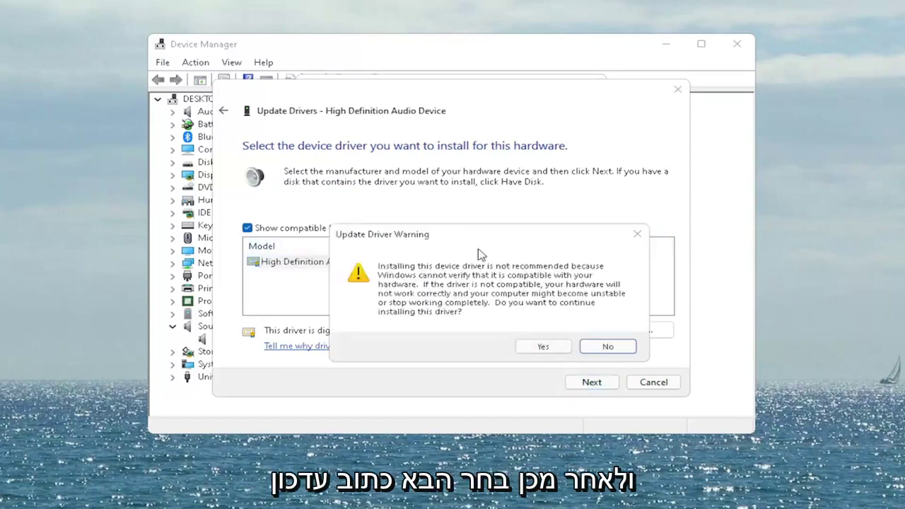
{"action": "left_click_drag", "start_coordinate": [473, 239], "coordinate": [418, 212]}
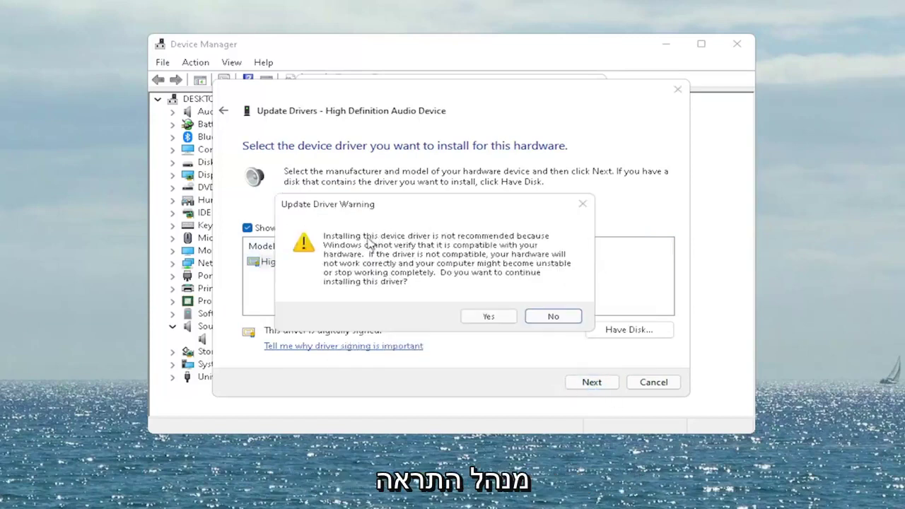
{"action": "left_click", "coordinate": [499, 317]}
{"action": "left_click", "coordinate": [656, 382]}
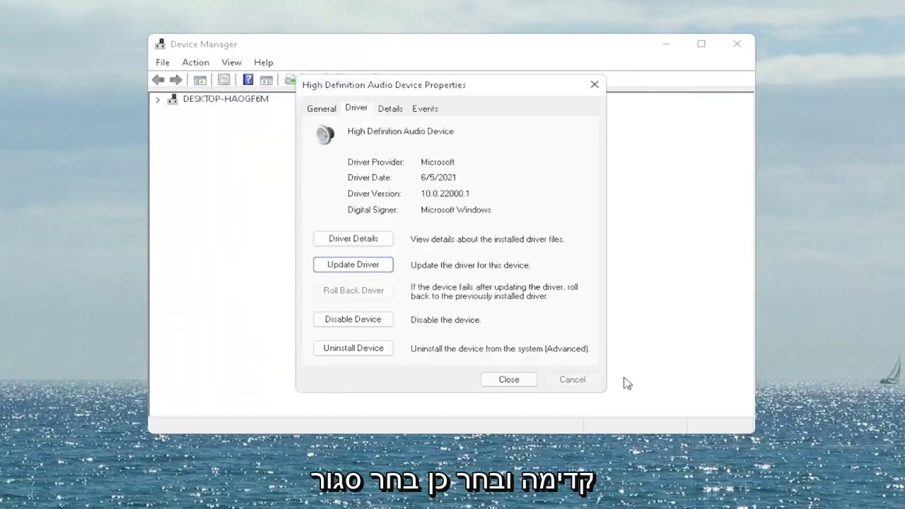
{"action": "left_click", "coordinate": [509, 380]}
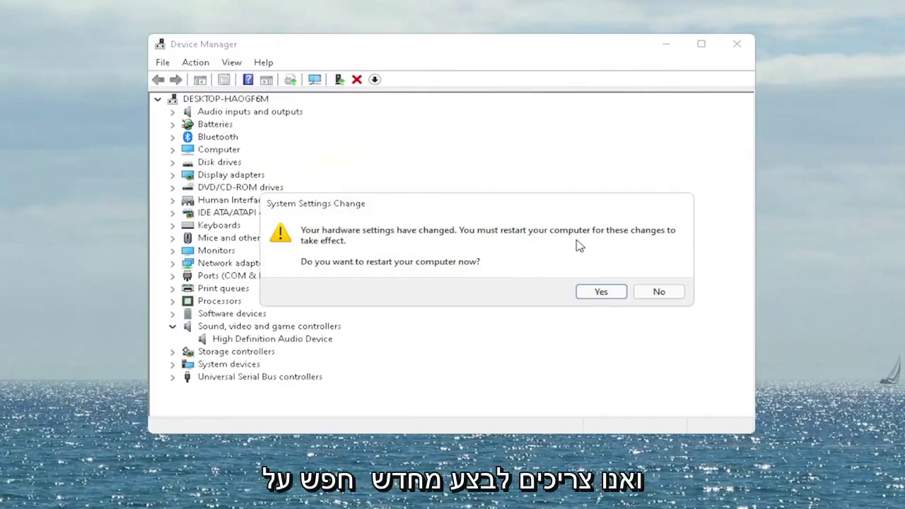
{"action": "left_click", "coordinate": [612, 291]}
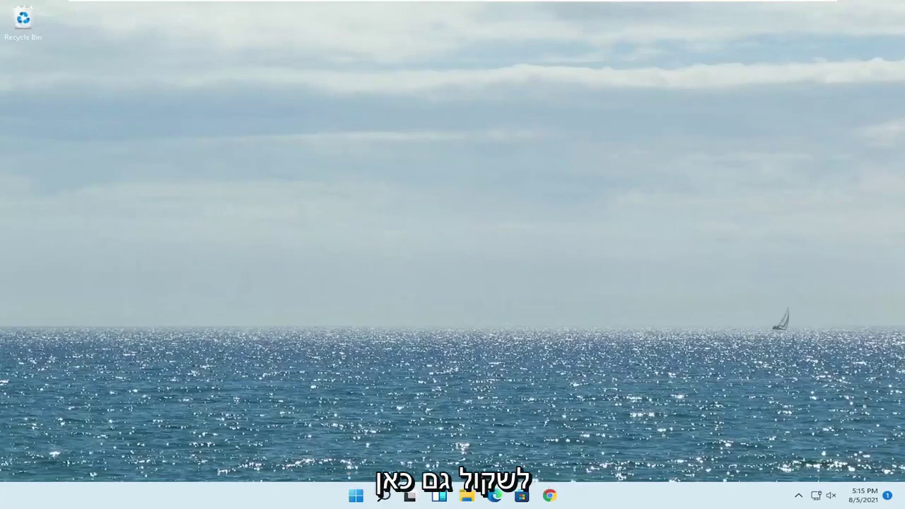
Show the Bluetooth devices in the Windows settings from the hidden Bluetooth tray icon.
{"action": "left_click", "coordinate": [799, 495]}
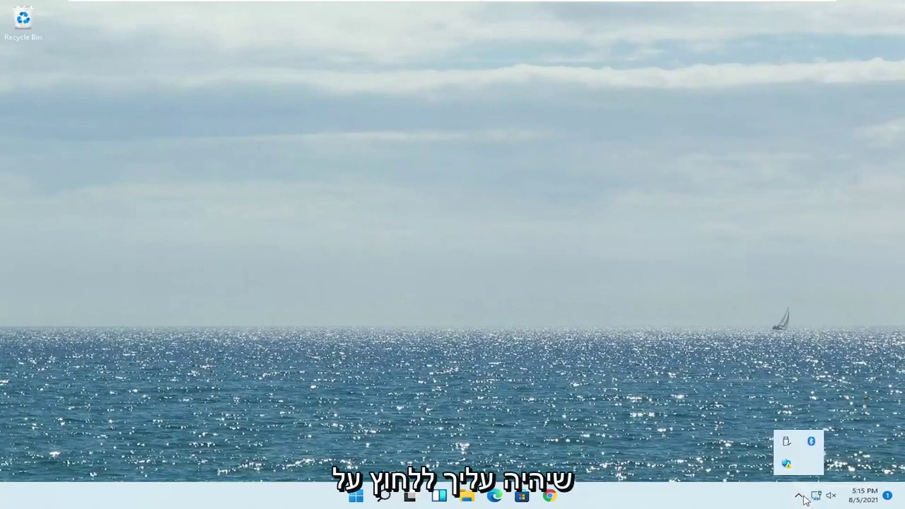
{"action": "right_click", "coordinate": [809, 443]}
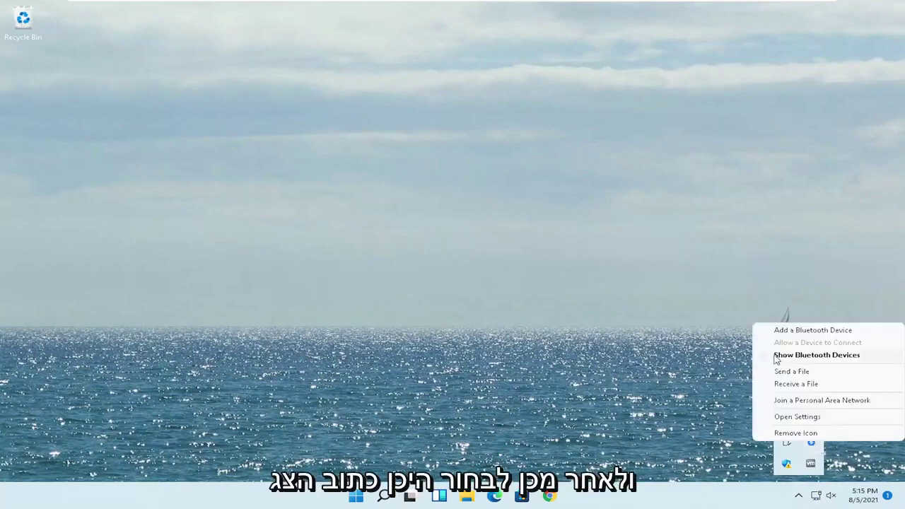
{"action": "left_click", "coordinate": [826, 355]}
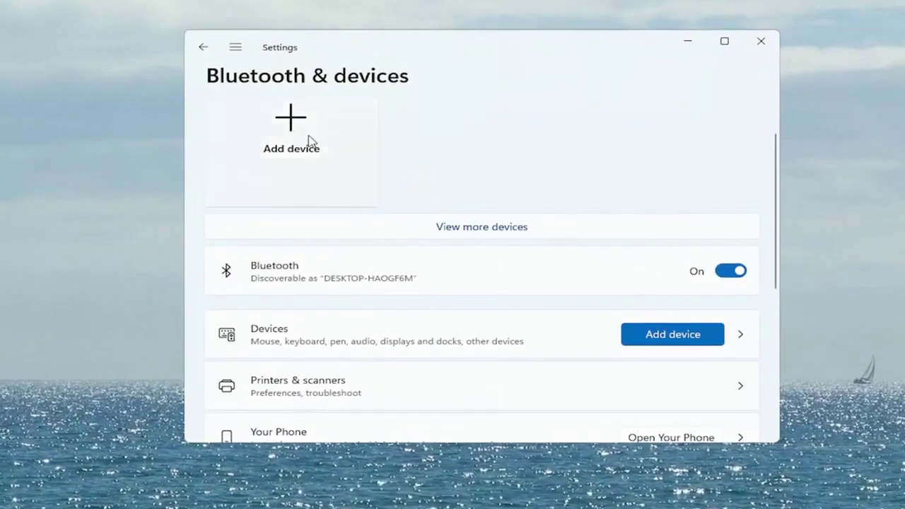
Search for a Bluetooth device to add, and close the search and the settings without pairing anything.
{"action": "left_click", "coordinate": [286, 131]}
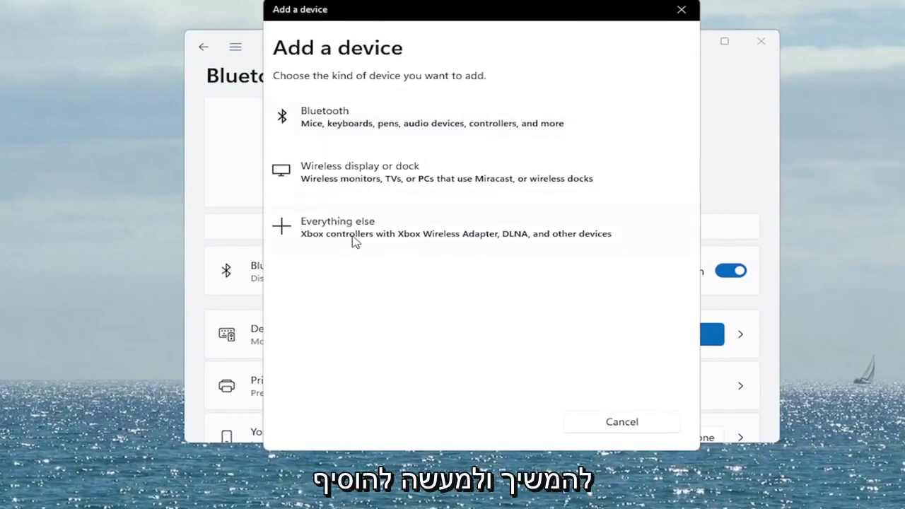
{"action": "left_click", "coordinate": [328, 128]}
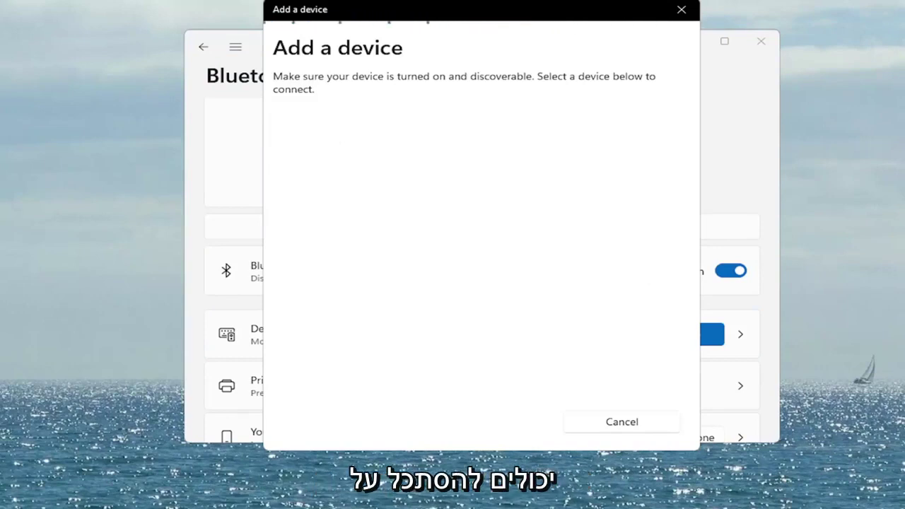
{"action": "left_click", "coordinate": [683, 9]}
{"action": "left_click", "coordinate": [764, 44]}
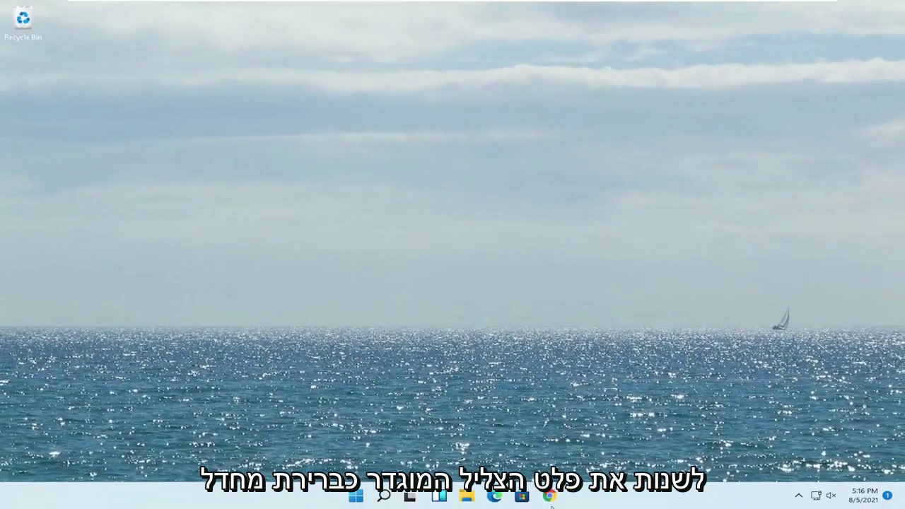
Search Windows for "settings", open the Settings app and go to the Sound page of the System category.
{"action": "left_click", "coordinate": [384, 496]}
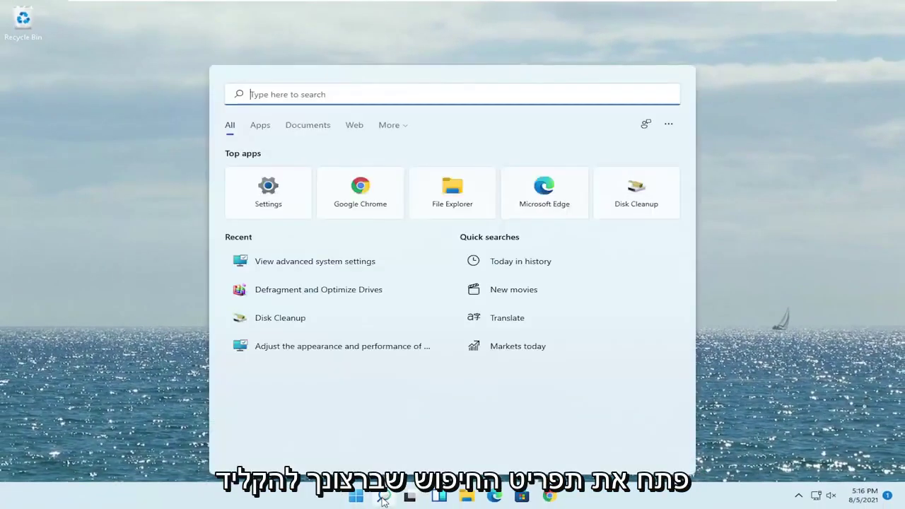
{"action": "type", "text": "settings"}
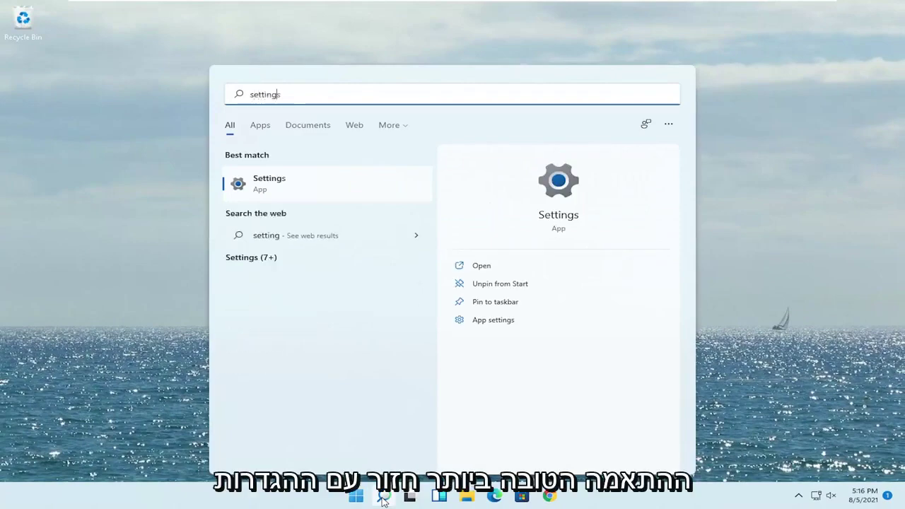
{"action": "left_click", "coordinate": [329, 188]}
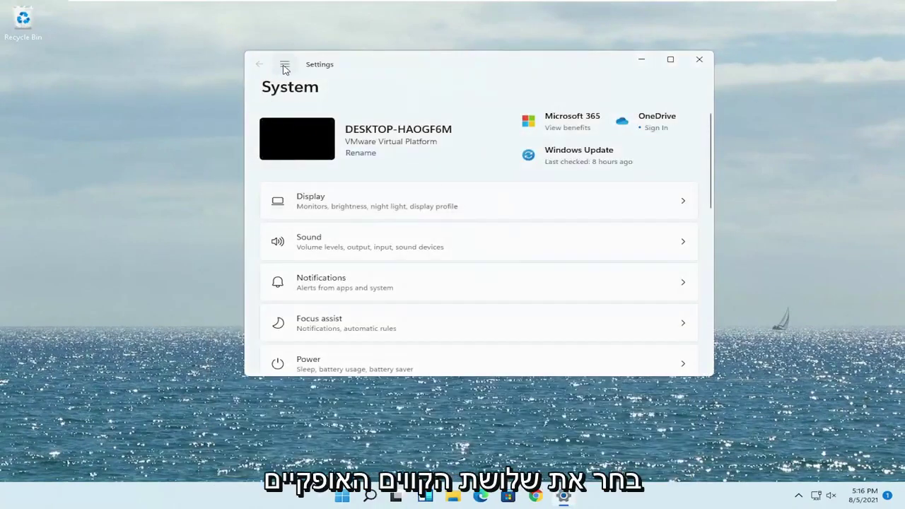
{"action": "left_click", "coordinate": [285, 66]}
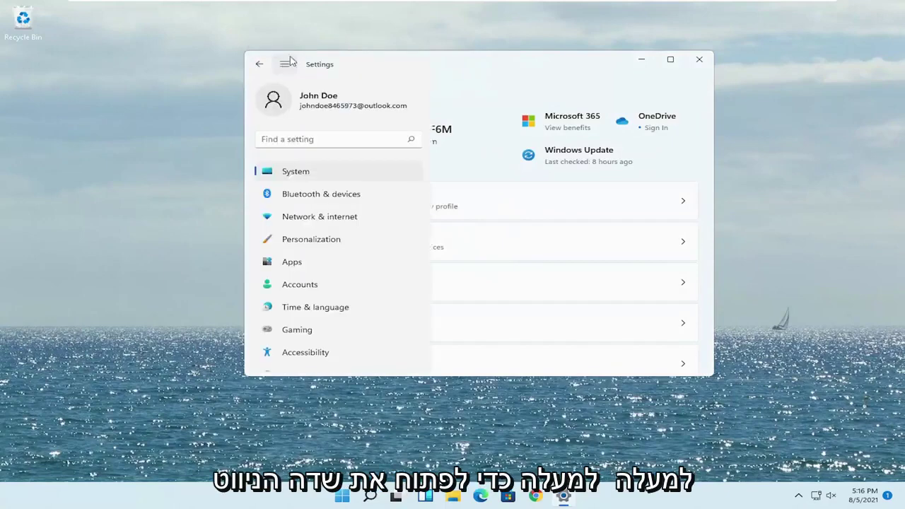
{"action": "left_click", "coordinate": [277, 176]}
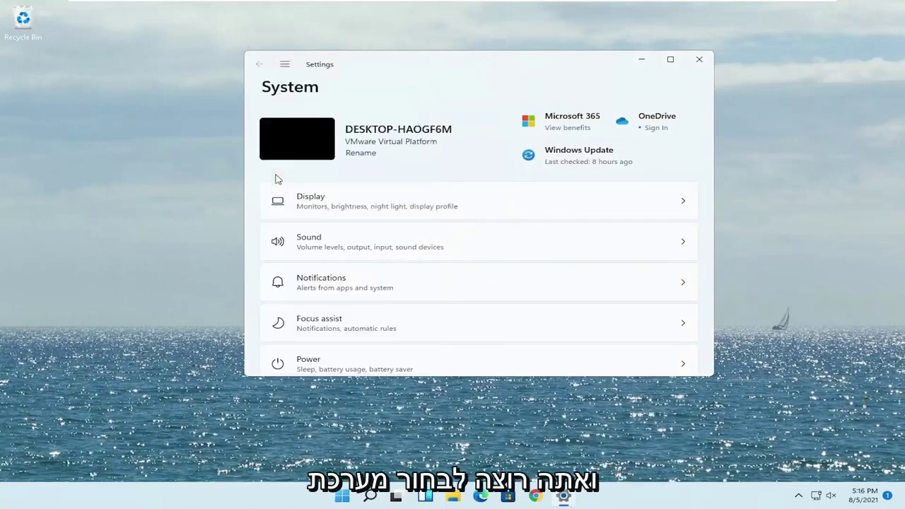
{"action": "left_click", "coordinate": [346, 247]}
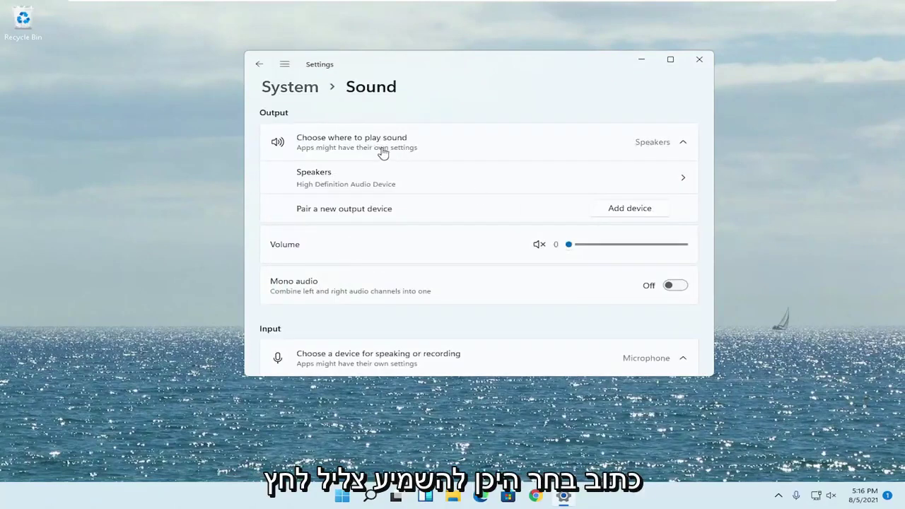
Collapse and expand the list of sound output devices, and show the properties of the Speakers device.
{"action": "left_click", "coordinate": [626, 149]}
{"action": "left_click", "coordinate": [645, 147]}
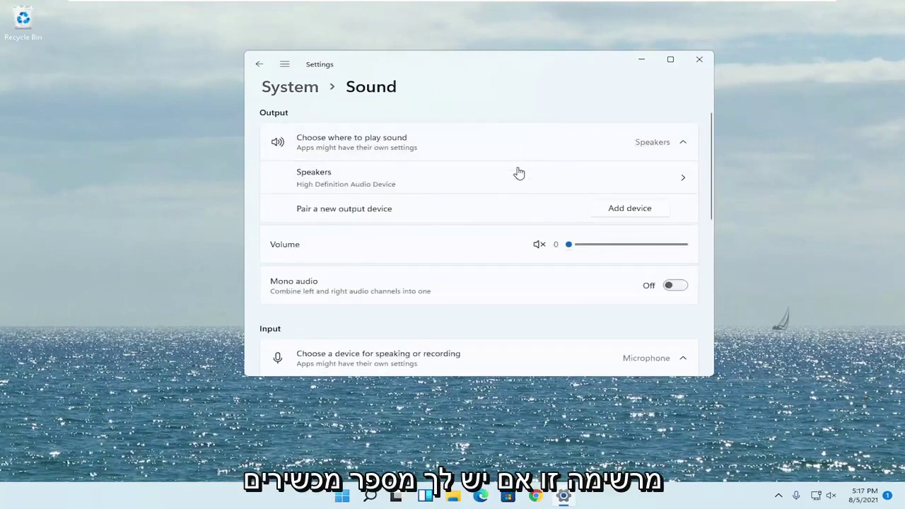
{"action": "left_click", "coordinate": [344, 176]}
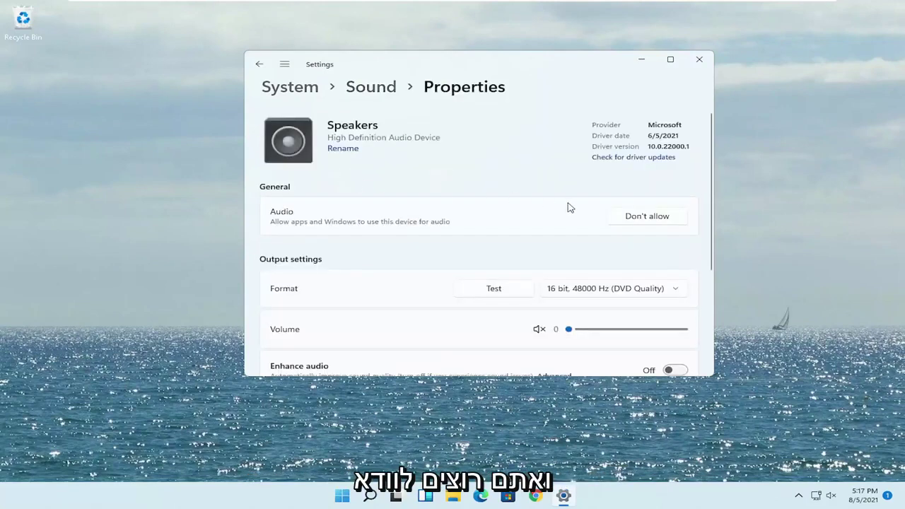
Disallow apps and Windows from using the speakers for audio, and allow it again.
{"action": "left_click", "coordinate": [647, 218]}
{"action": "left_click", "coordinate": [552, 185]}
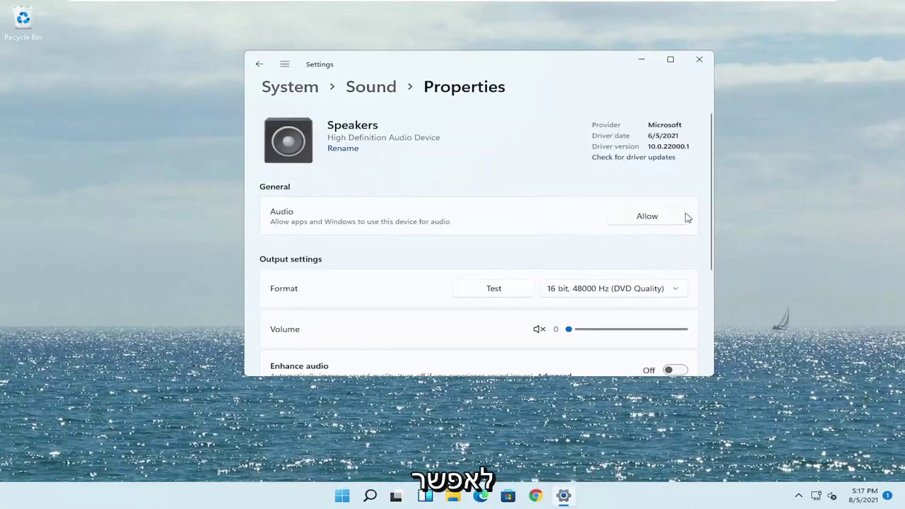
{"action": "left_click", "coordinate": [644, 222]}
Check the speakers' output settings with the volume slider kept at 0, and leave the properties and the Settings app.
{"action": "scroll", "coordinate": [622, 237], "scroll_direction": "down", "scroll_amount": 2}
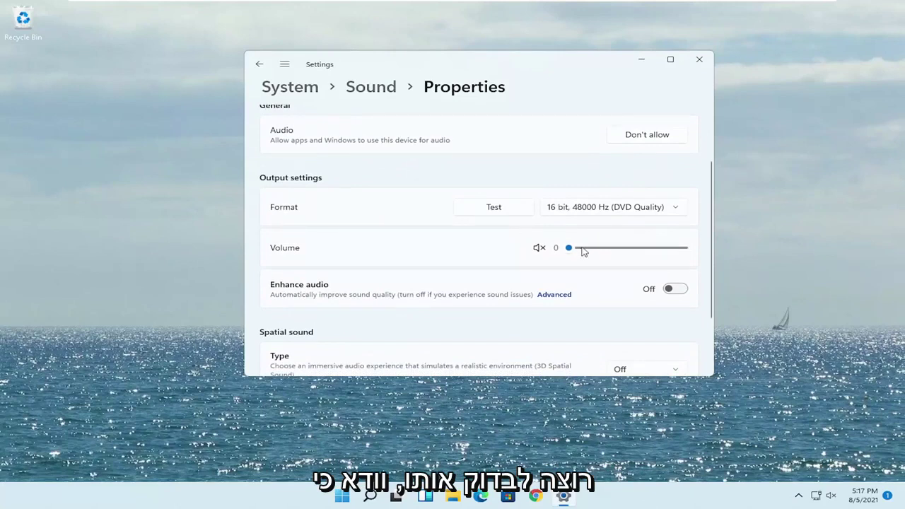
{"action": "left_click_drag", "start_coordinate": [582, 251], "coordinate": [521, 253]}
{"action": "scroll", "coordinate": [420, 222], "scroll_direction": "up", "scroll_amount": 1}
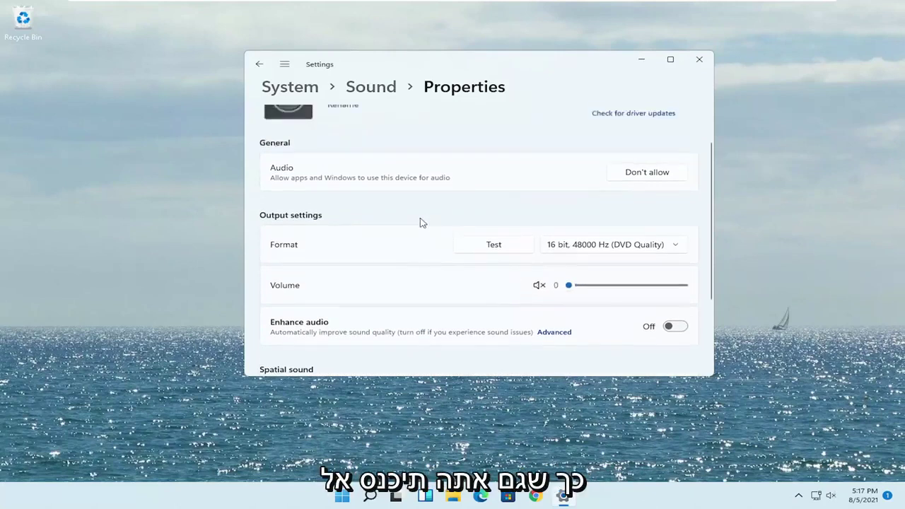
{"action": "scroll", "coordinate": [420, 222], "scroll_direction": "up", "scroll_amount": 1}
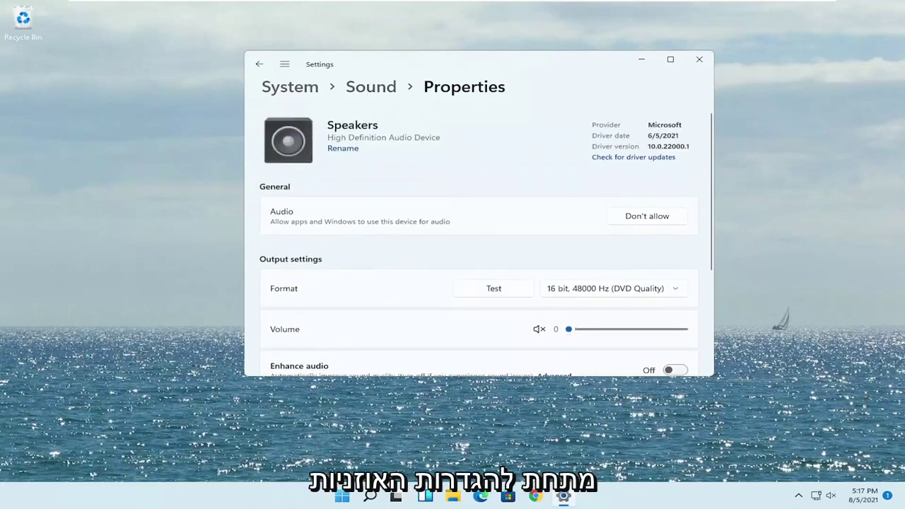
{"action": "left_click", "coordinate": [259, 65]}
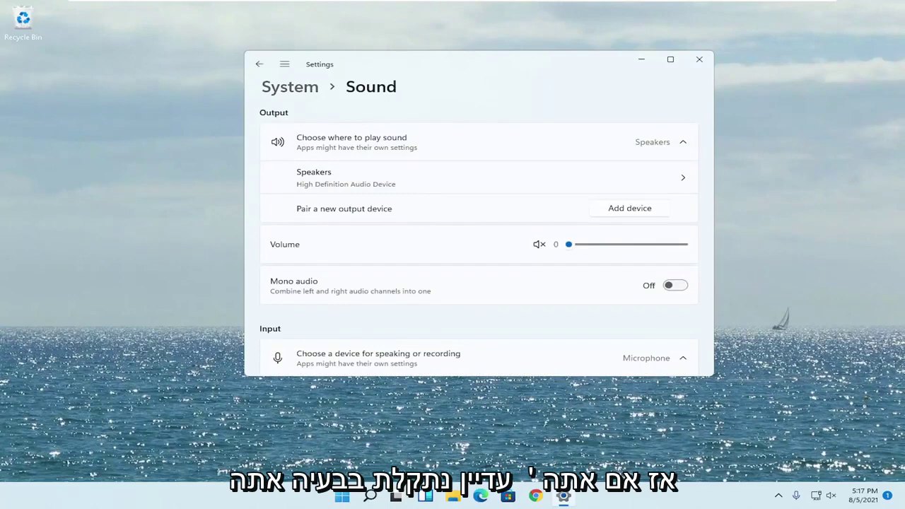
{"action": "left_click", "coordinate": [697, 60]}
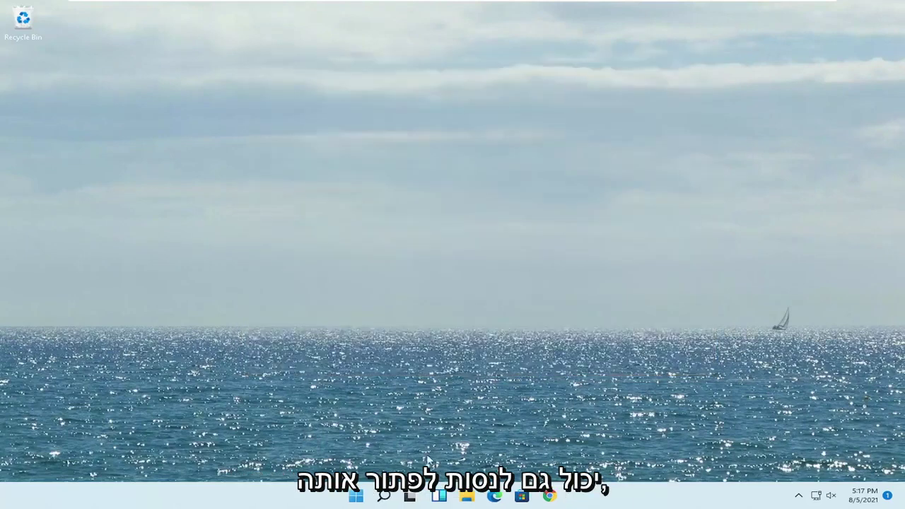
Search Windows for "troubleshoot", open the troubleshoot settings and go to the Other troubleshooters page of the System category.
{"action": "left_click", "coordinate": [379, 500]}
{"action": "type", "text": "tro"}
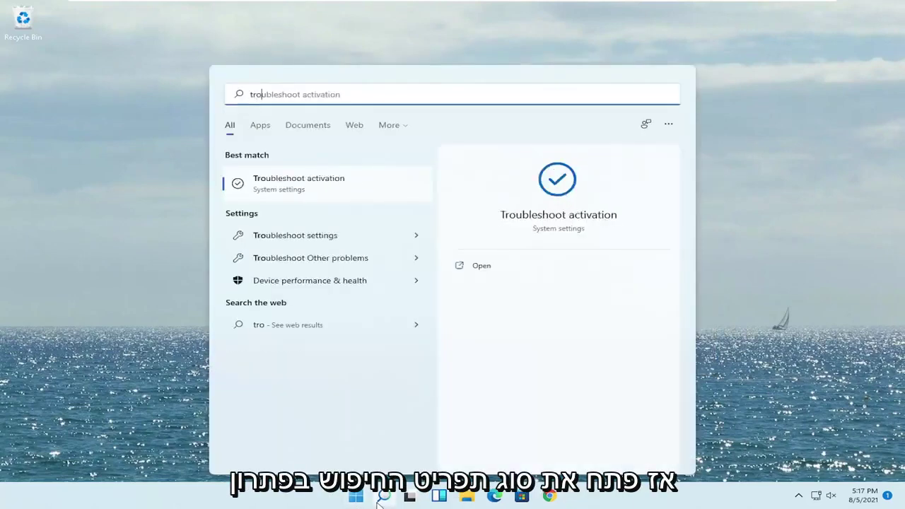
{"action": "type", "text": "ubleshoot"}
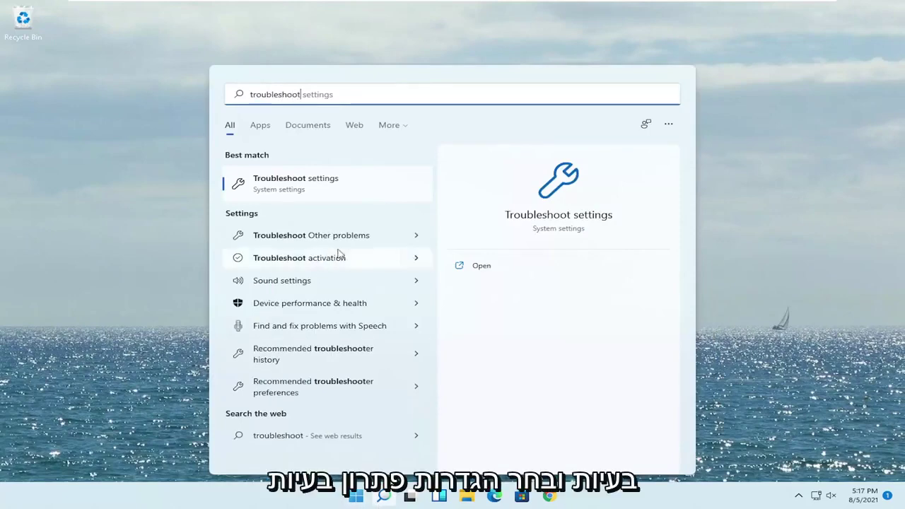
{"action": "left_click", "coordinate": [328, 192]}
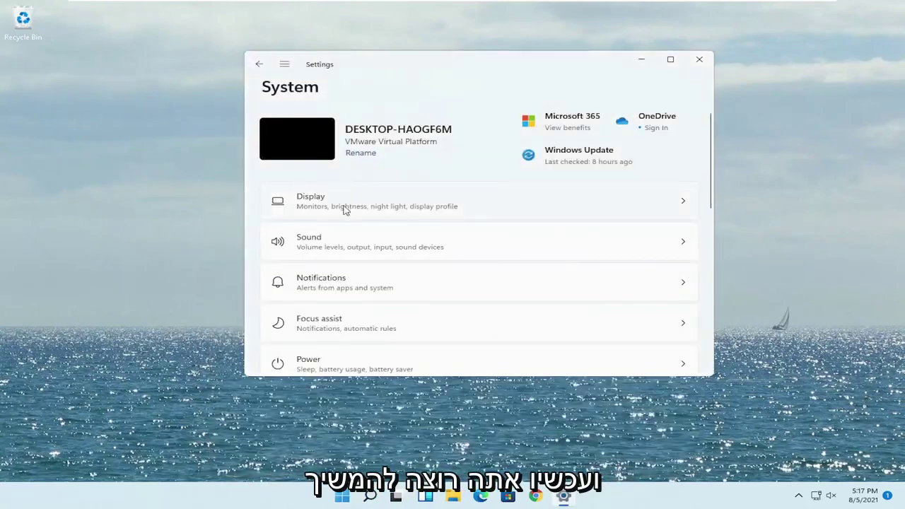
{"action": "scroll", "coordinate": [425, 290], "scroll_direction": "down", "scroll_amount": 5}
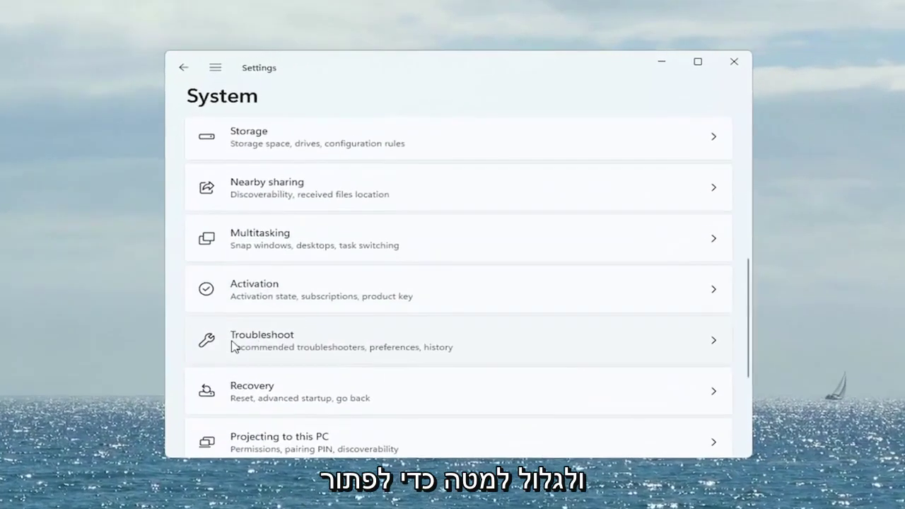
{"action": "left_click", "coordinate": [334, 349]}
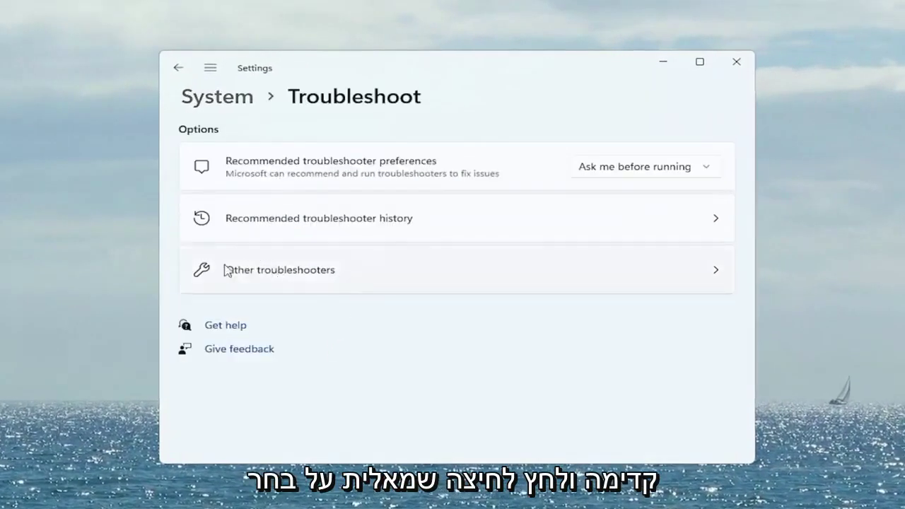
{"action": "left_click", "coordinate": [278, 284]}
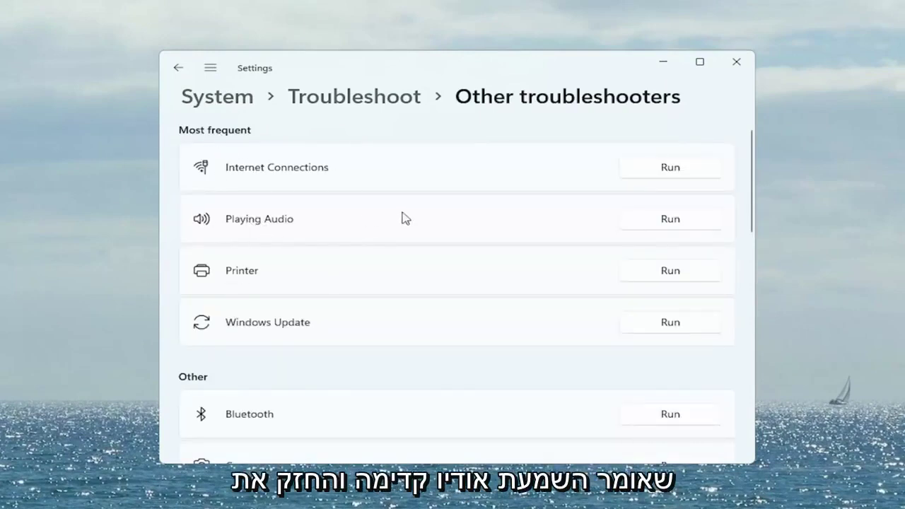
Run the Playing Audio troubleshooter without opening Audio Enhancements or the Volume Mixer, and close it and the settings.
{"action": "left_click", "coordinate": [670, 219]}
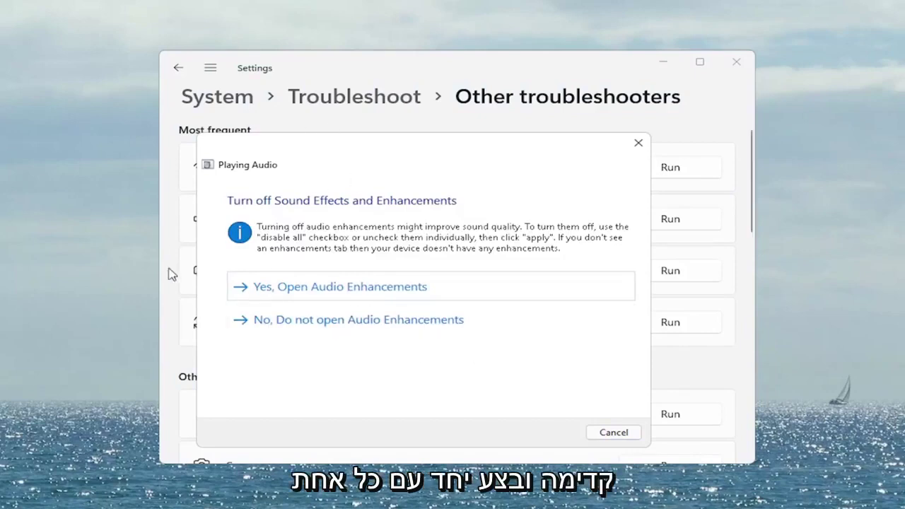
{"action": "left_click", "coordinate": [322, 323]}
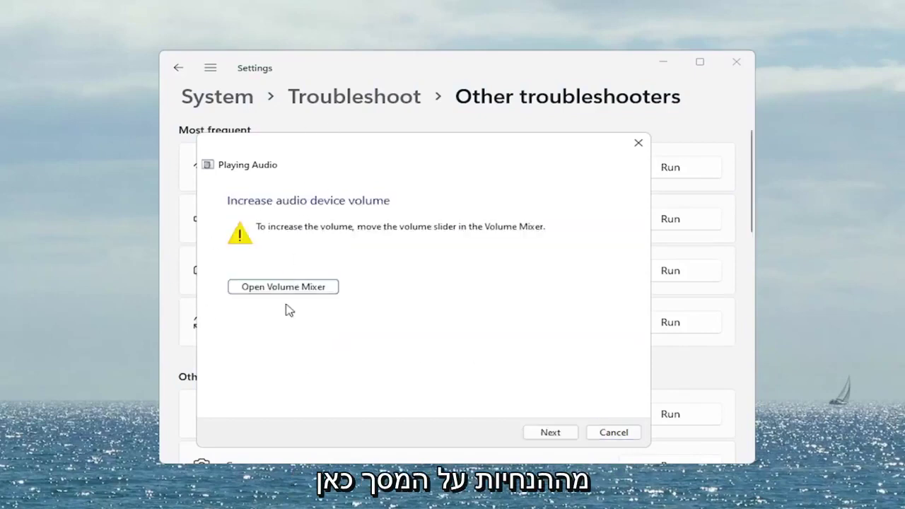
{"action": "left_click", "coordinate": [537, 432]}
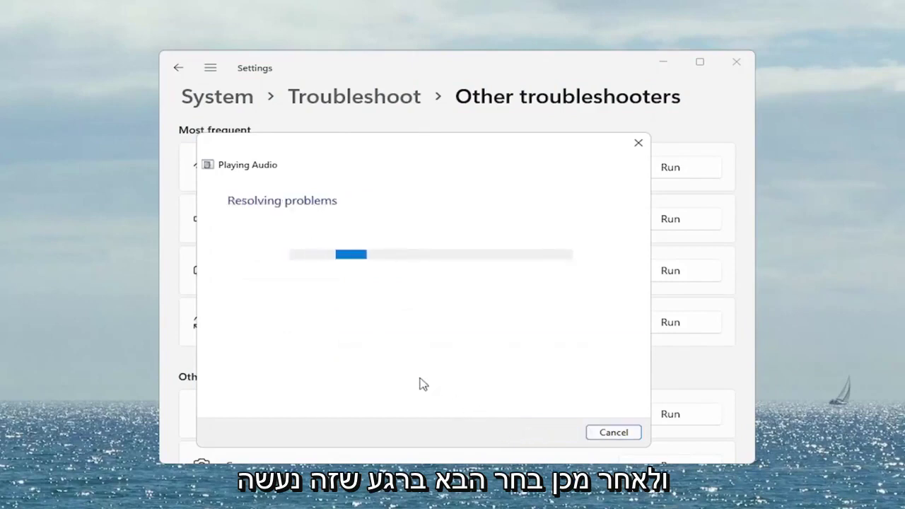
{"action": "left_click", "coordinate": [613, 432]}
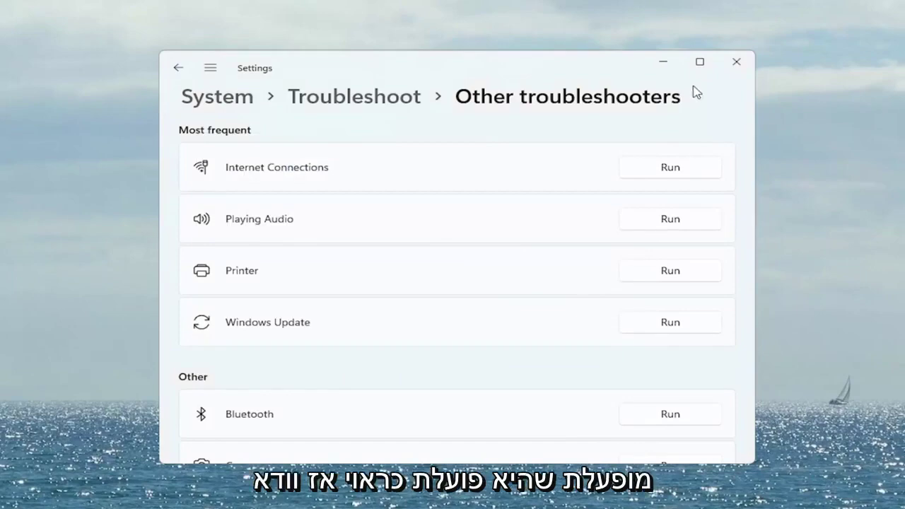
{"action": "left_click", "coordinate": [737, 63]}
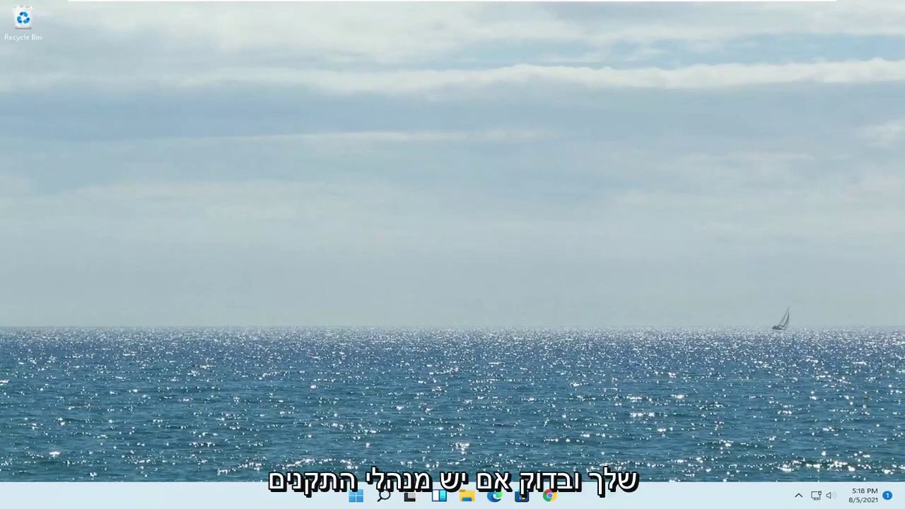
Search Windows for "update", open Check for updates, run a check for Windows updates and close the settings.
{"action": "left_click", "coordinate": [382, 497]}
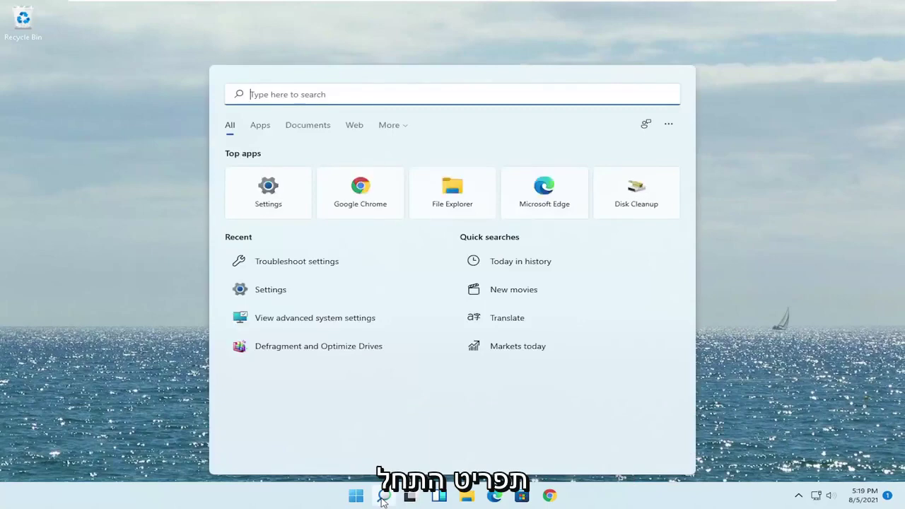
{"action": "type", "text": "update"}
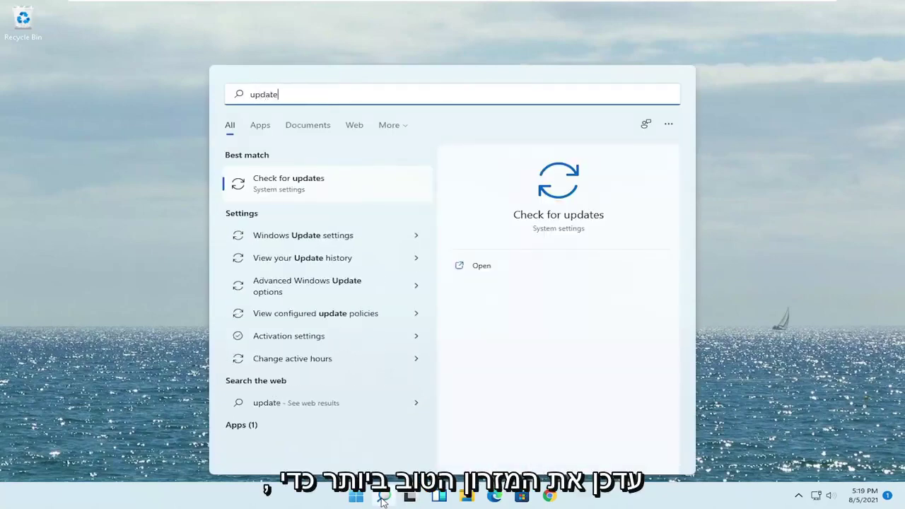
{"action": "left_click", "coordinate": [300, 188]}
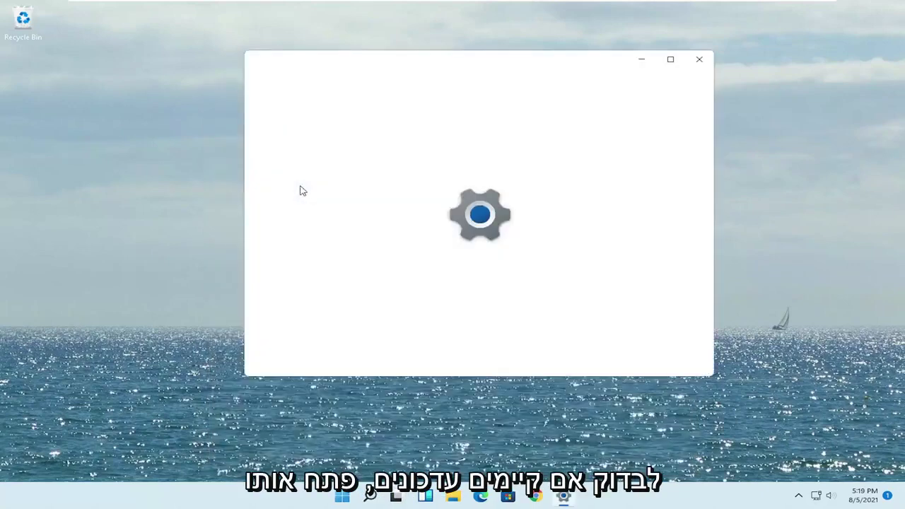
{"action": "left_click", "coordinate": [661, 144]}
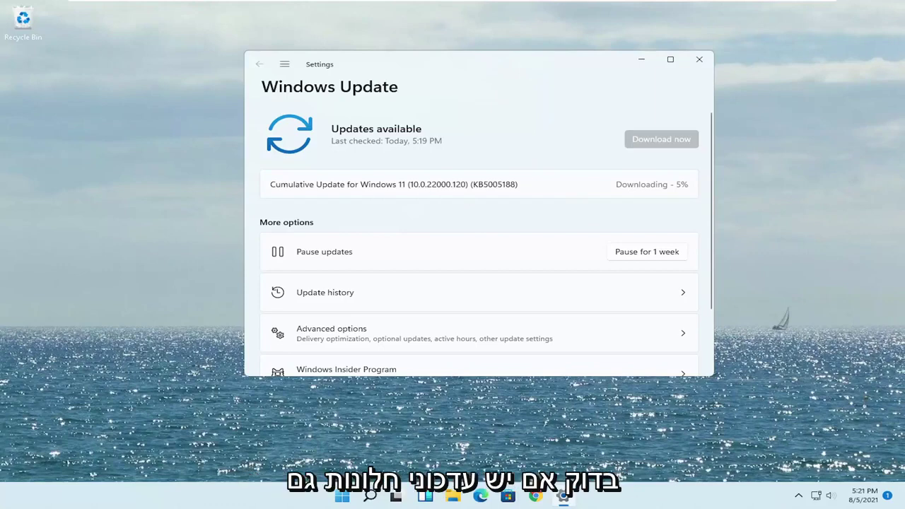
{"action": "left_click", "coordinate": [698, 60]}
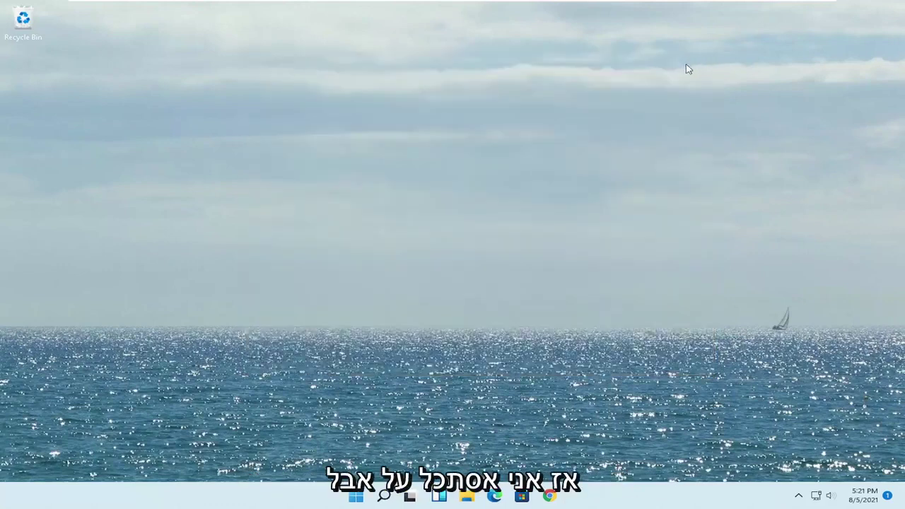